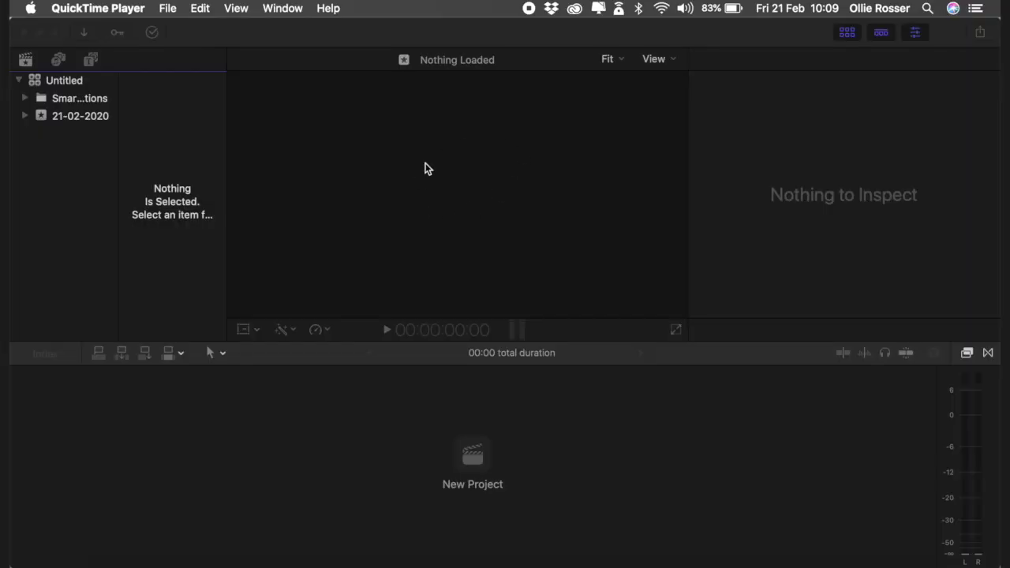
- Rename the Untitled library to 'green screen test'
click(63, 81)
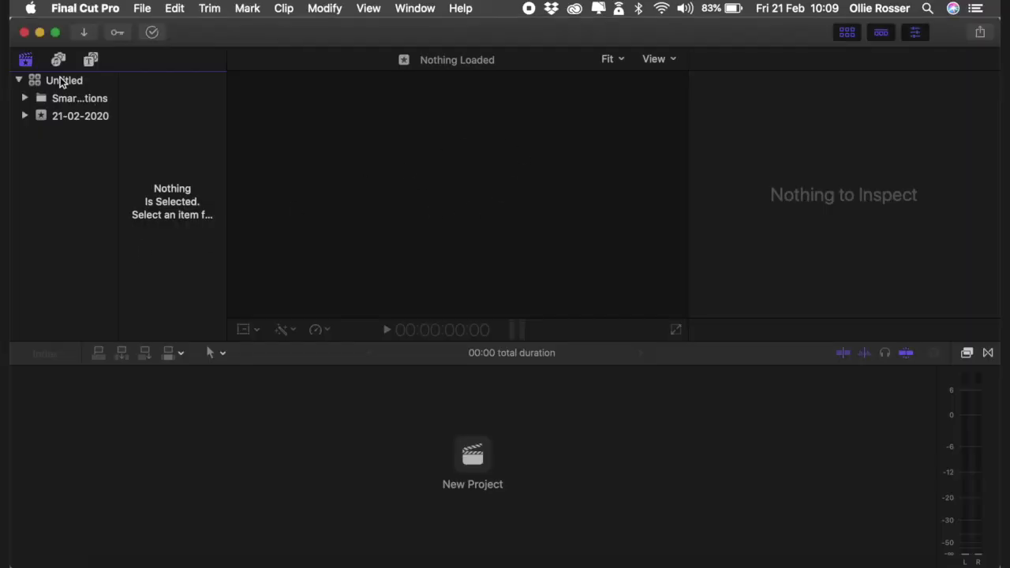
click(63, 81)
click(63, 81)
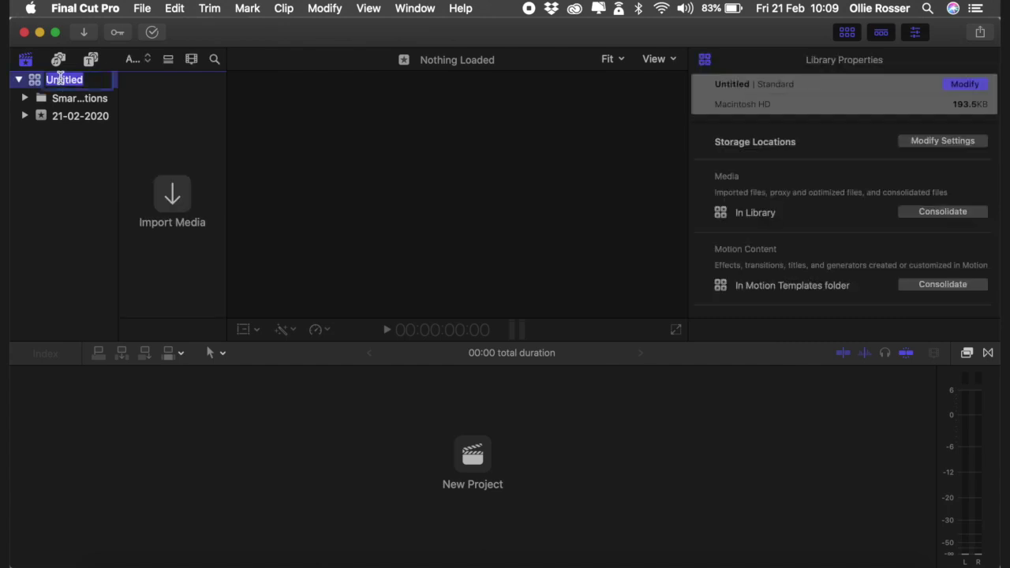
text(green sc)
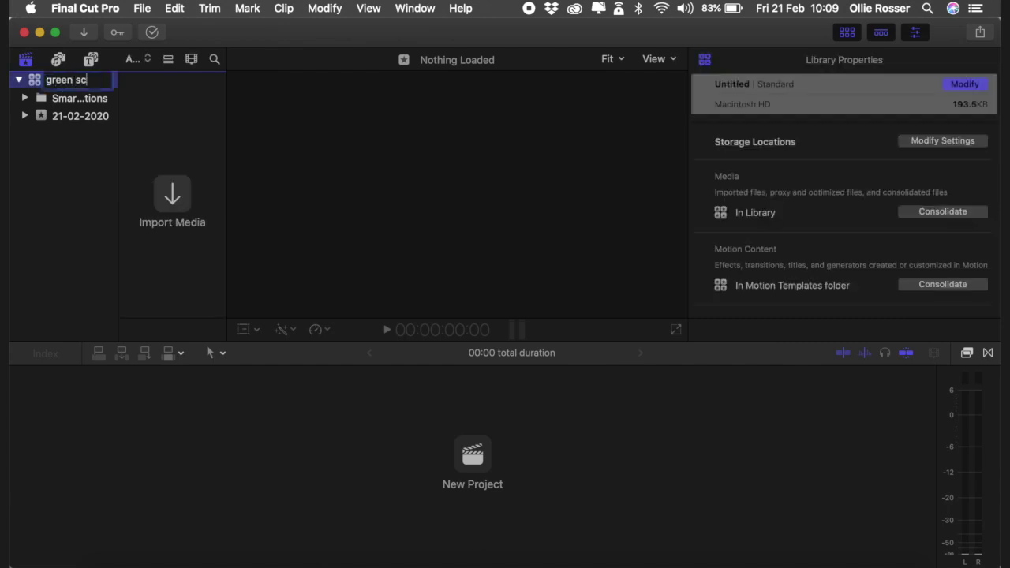
text(reen test)
key(Return)
- Import only the IMG_0402 clip from the iPhone into the library
click(173, 199)
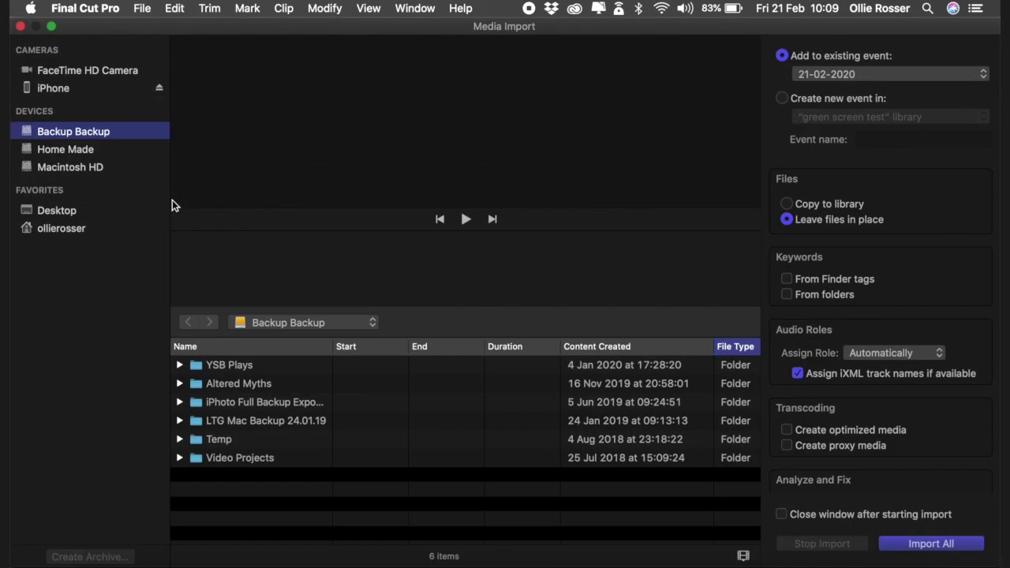
click(67, 89)
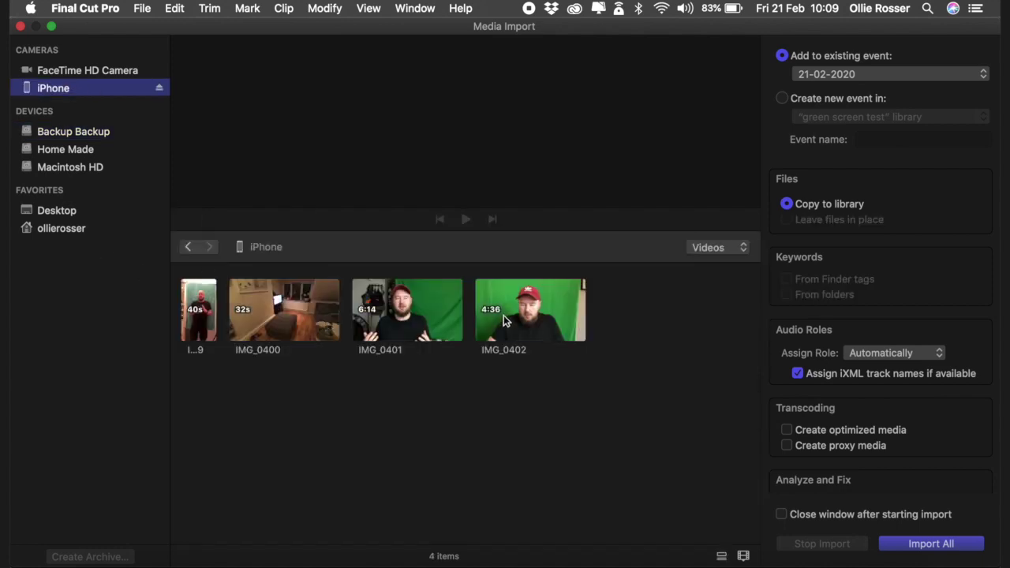
click(505, 320)
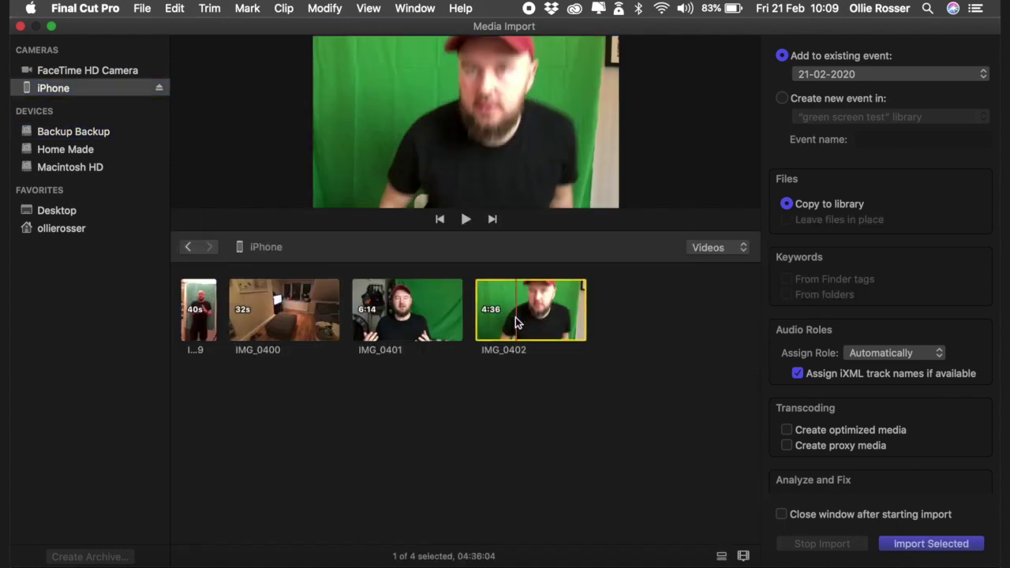
click(919, 543)
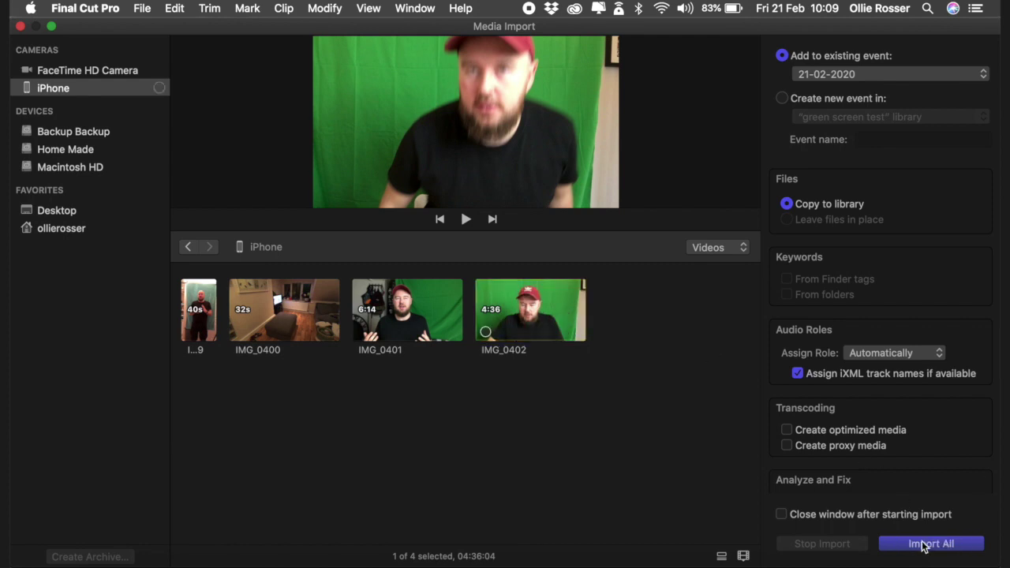
click(21, 27)
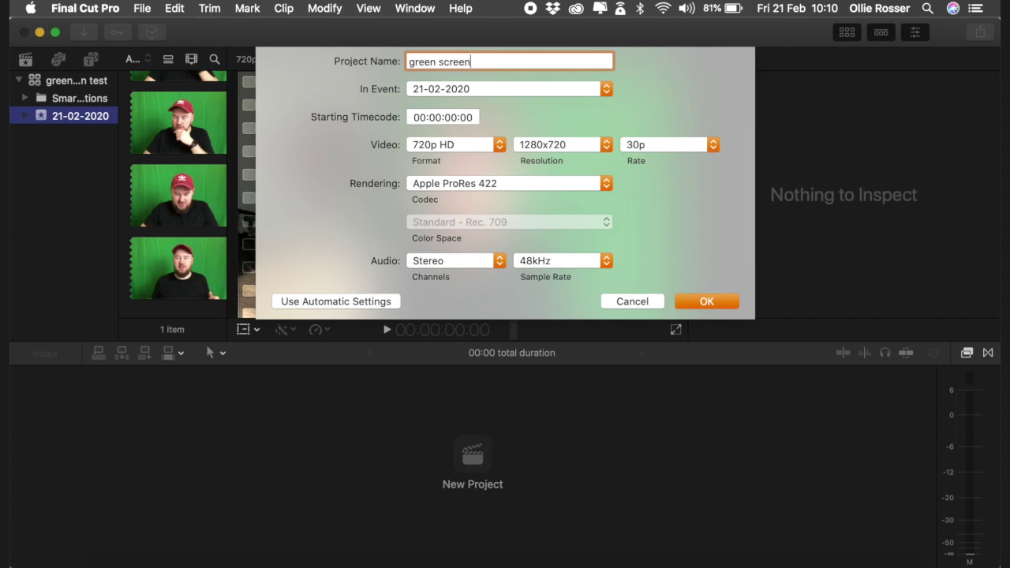
- Create the 'green screen' project and place IMG_0402 in its timeline, fitted to view
key(Return)
click(134, 208)
drag(134, 208, 146, 445)
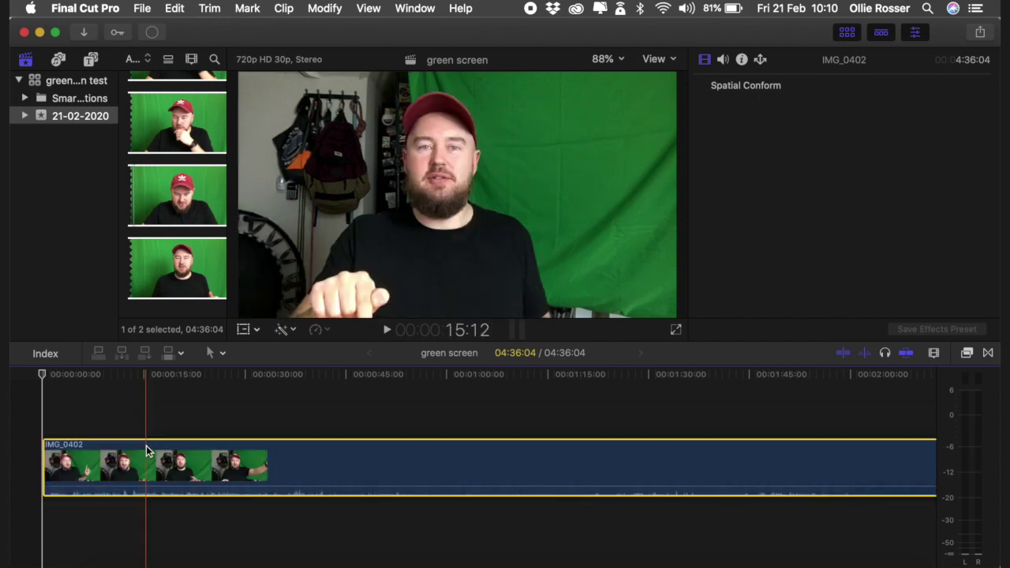
key(shift+z)
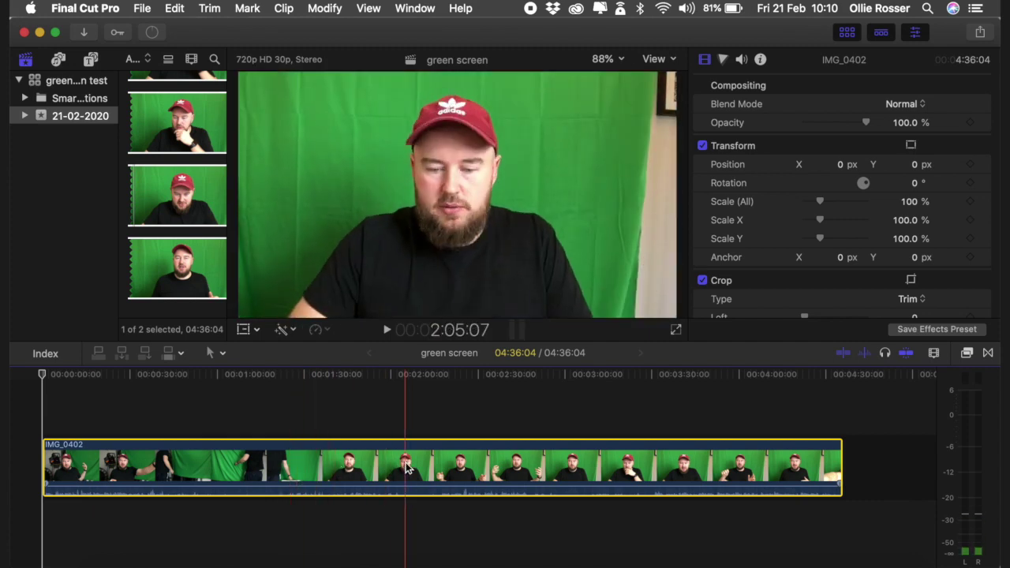
- Split IMG_0402 at 2:05 and delete the opening section, leaving a 02:30:27 clip
key(super+b)
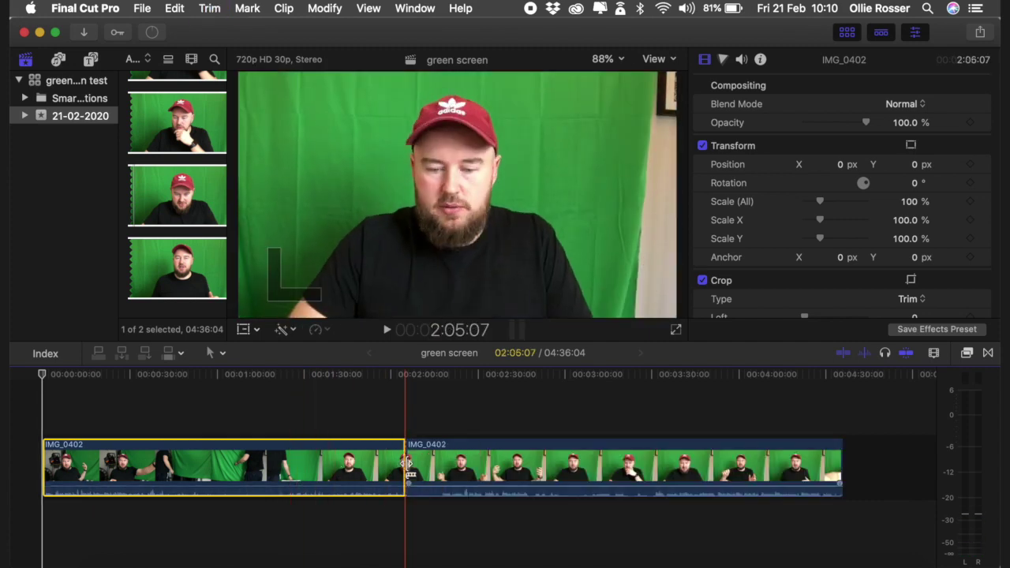
key(c)
key(Delete)
click(342, 471)
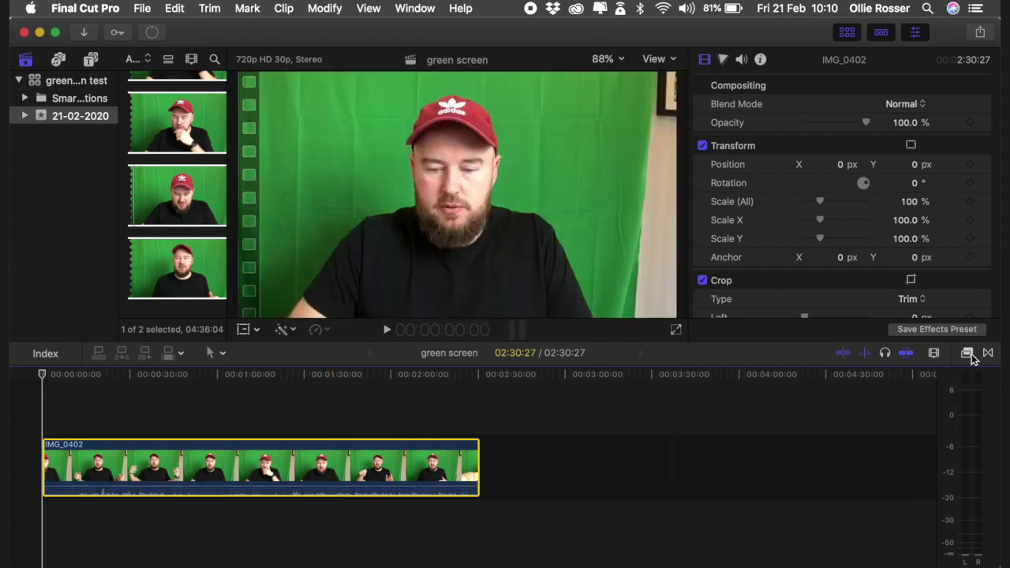
- Search the video effects for 'key' and apply Keyer to the IMG_0402 clip
click(968, 354)
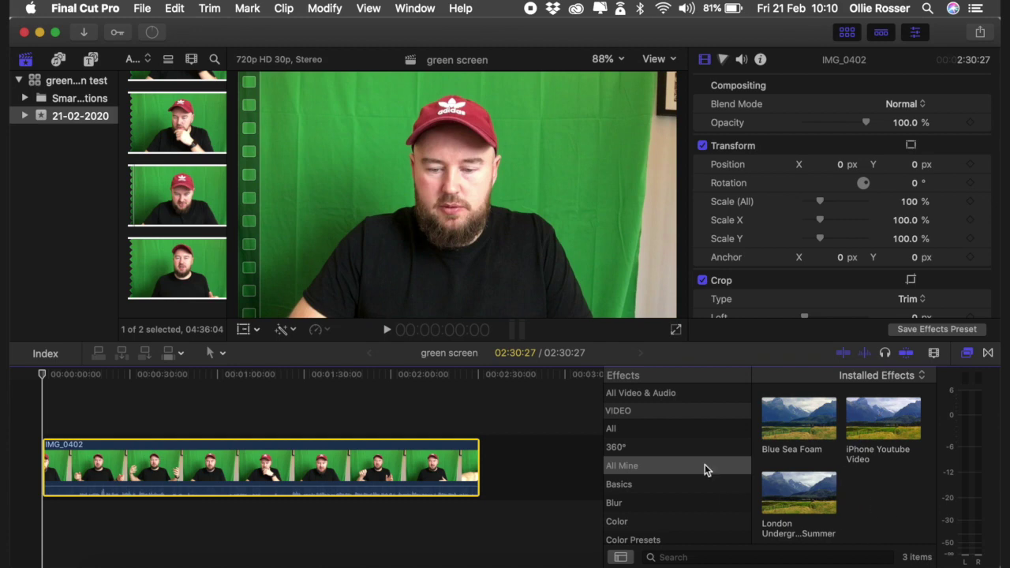
click(668, 429)
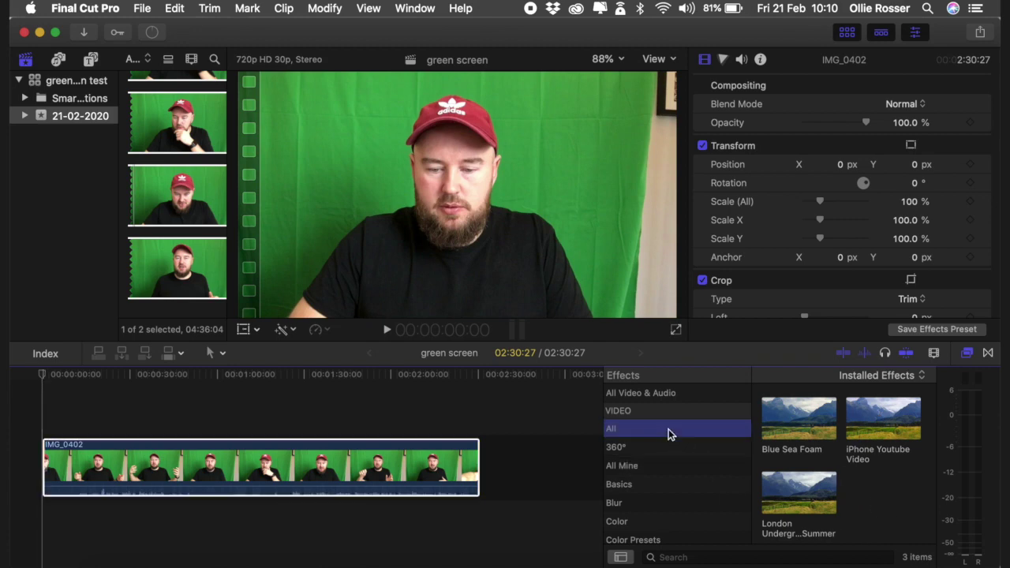
click(766, 558)
text(key)
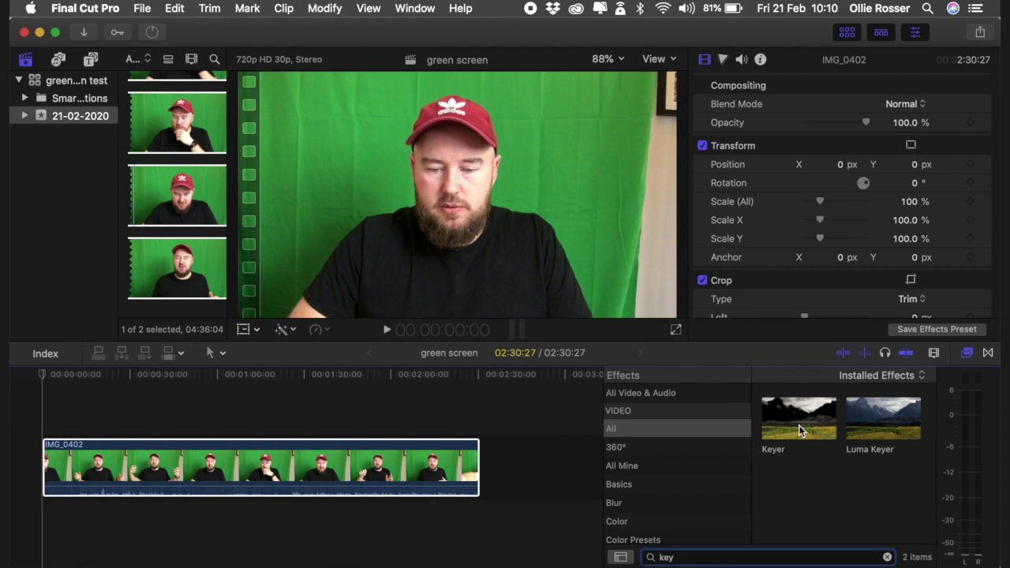
drag(798, 430, 343, 471)
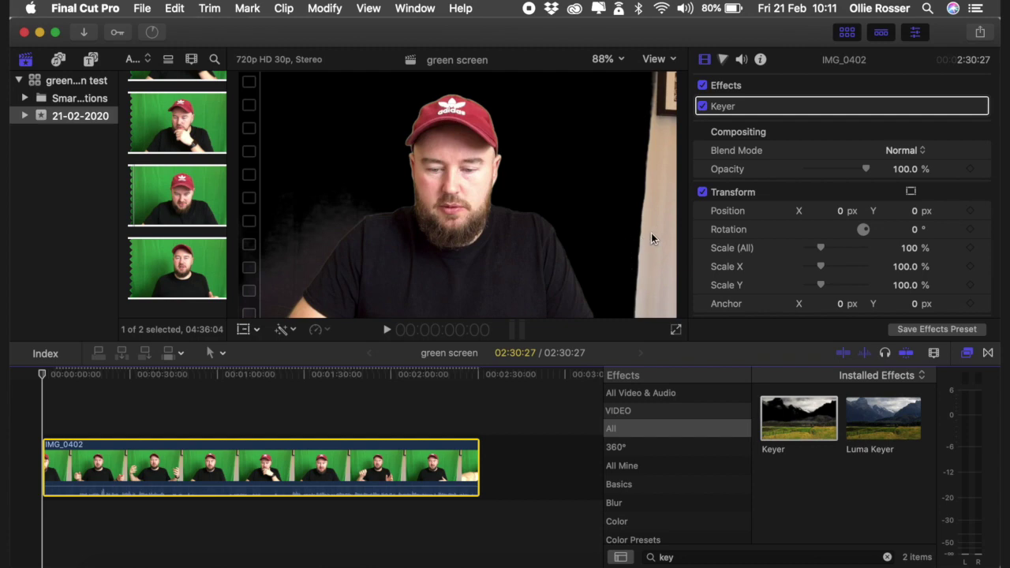
- Apply the Draw Mask effect to IMG_0402 and set the viewer zoom to 50%
click(887, 558)
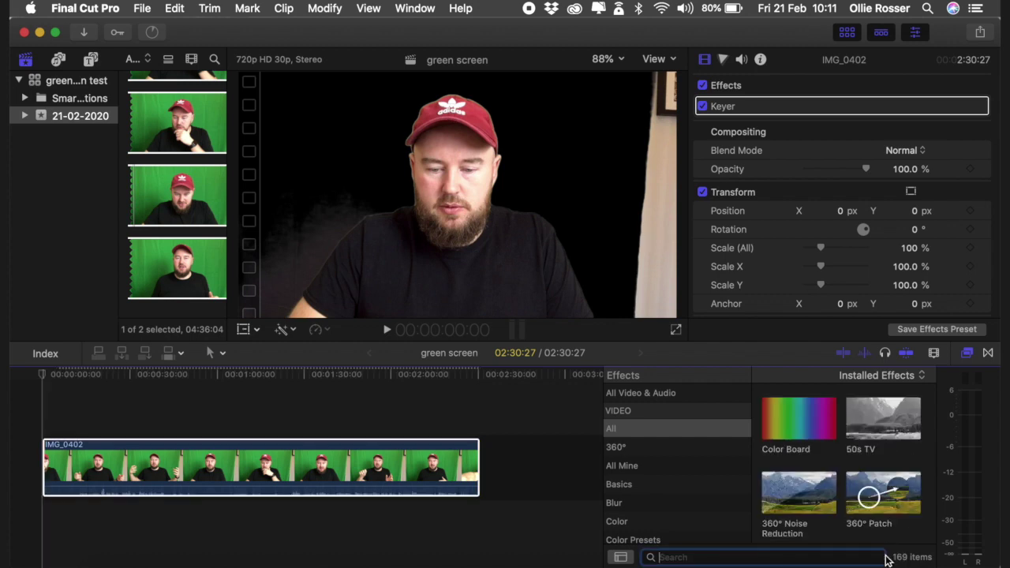
text(mask)
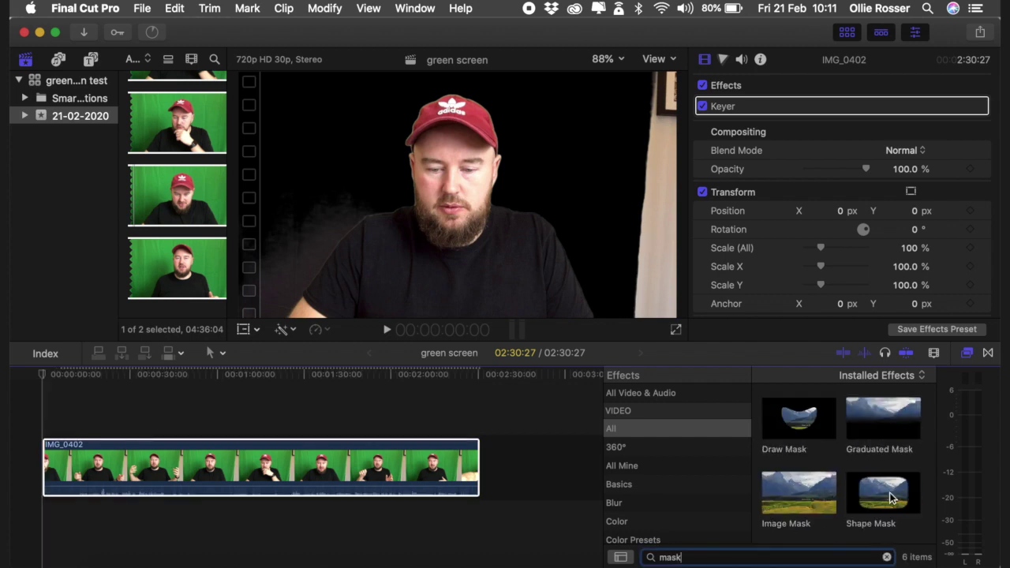
mouse_move(793, 433)
mouse_down()
mouse_move(591, 451)
mouse_move(440, 438)
mouse_move(438, 455)
mouse_up()
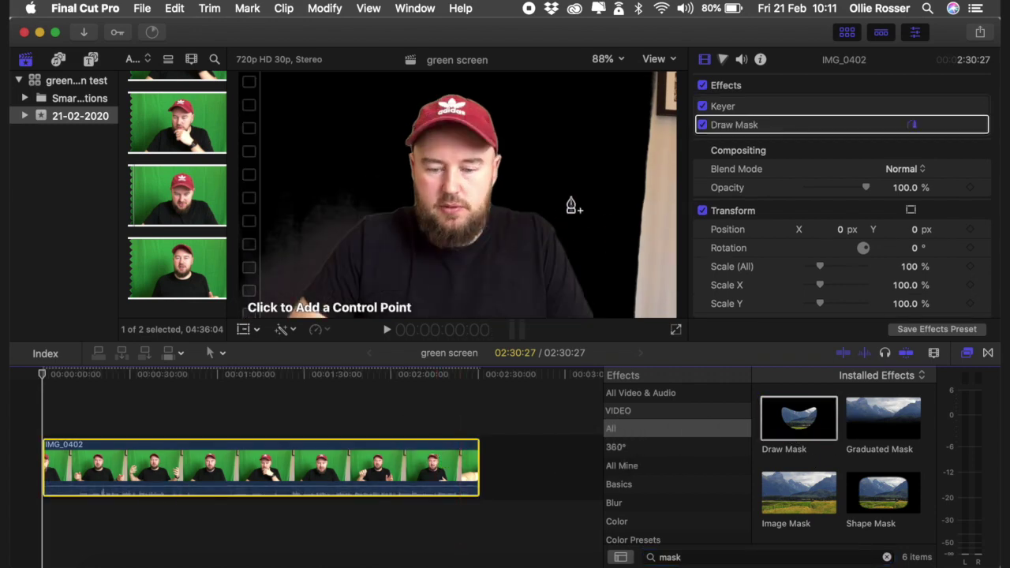
click(623, 60)
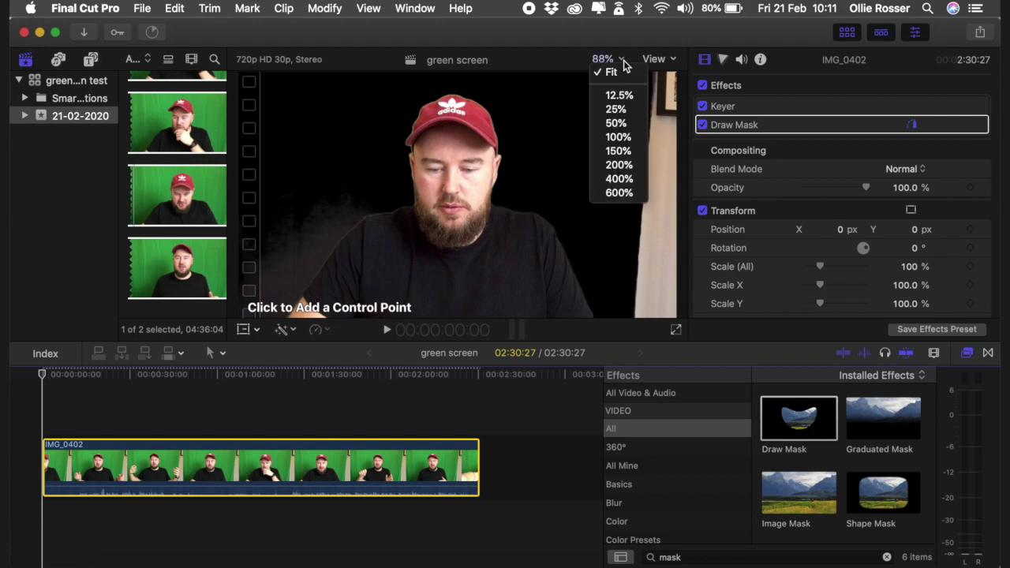
click(616, 124)
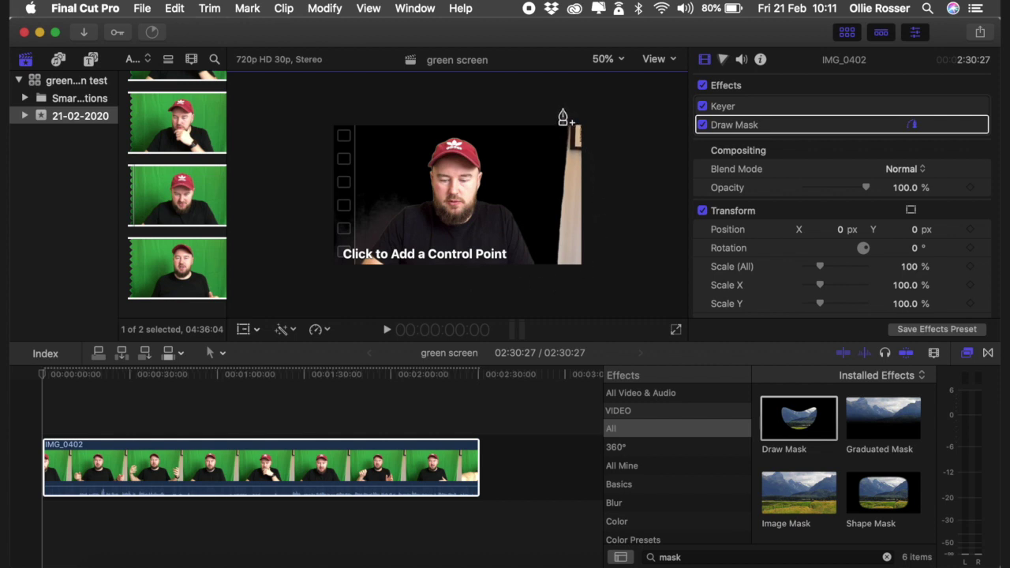
- Draw a four-point closed mask around the right-edge strip and turn on Invert Mask
click(562, 109)
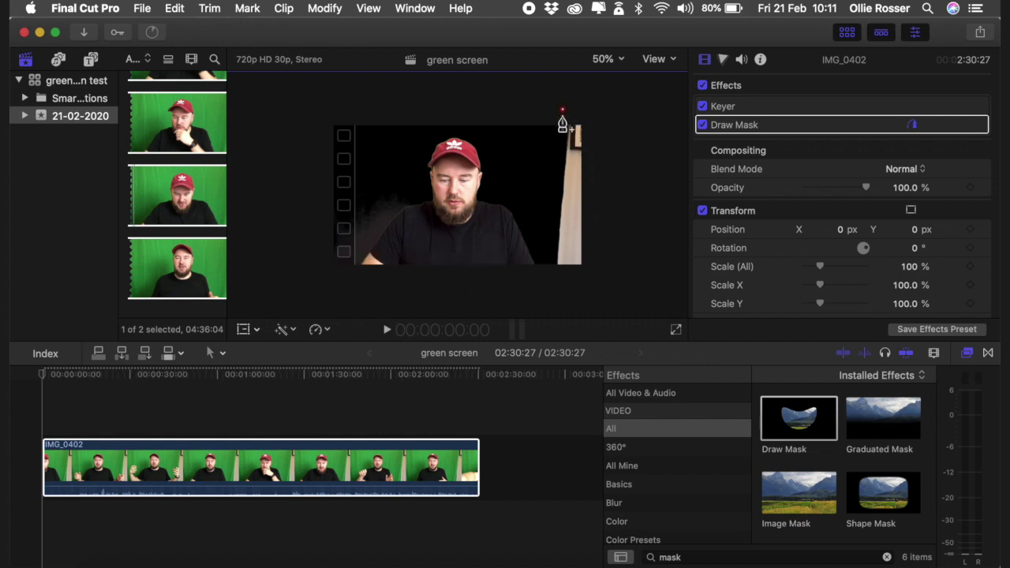
click(548, 279)
click(593, 279)
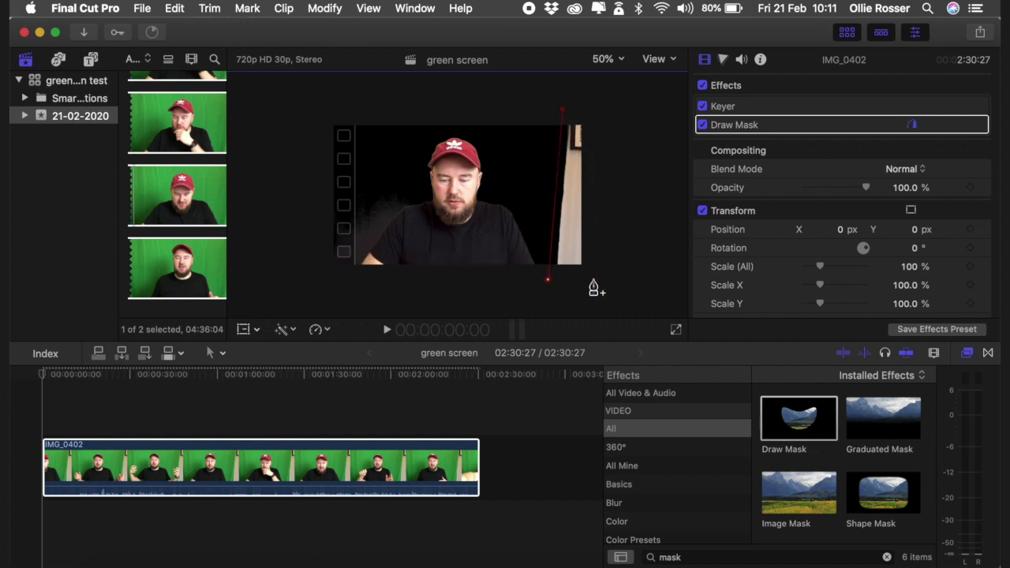
click(592, 108)
click(562, 110)
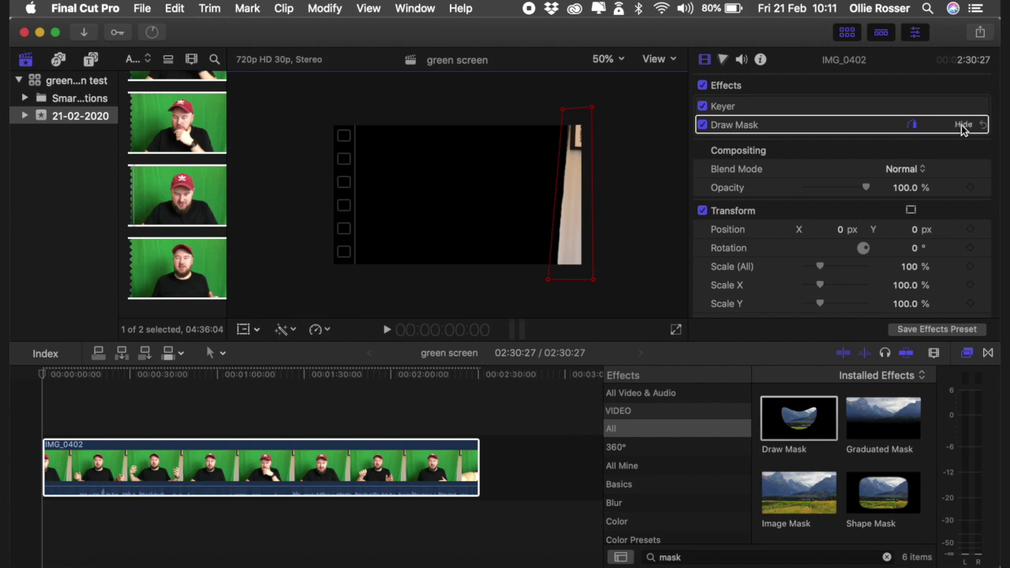
click(963, 127)
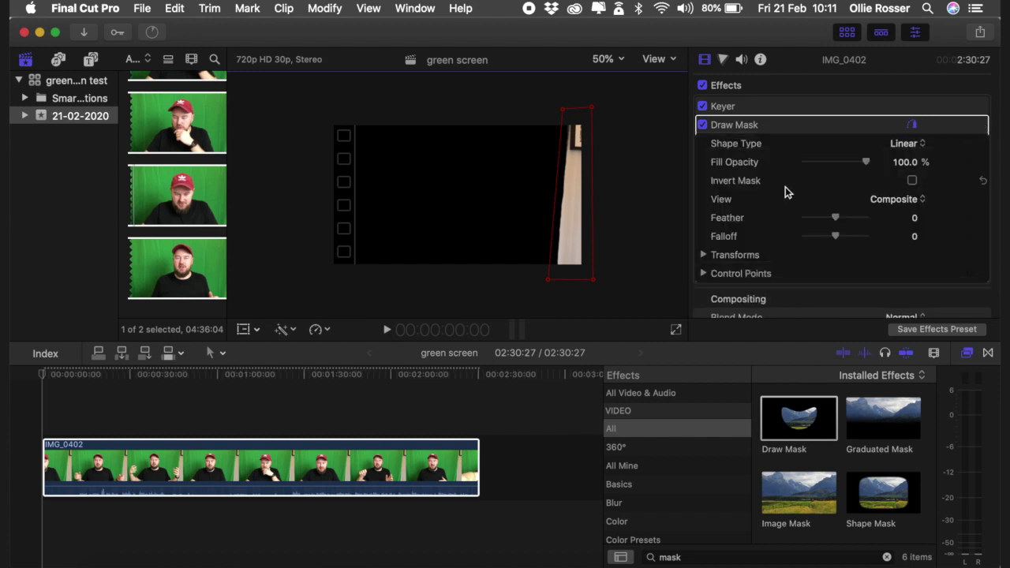
scroll(785, 189, down, 2)
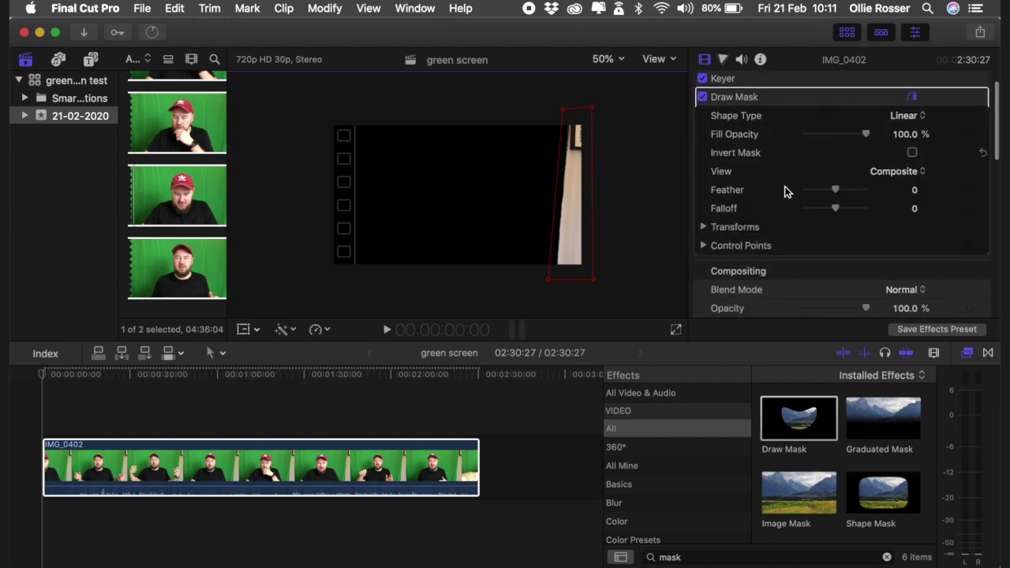
click(912, 159)
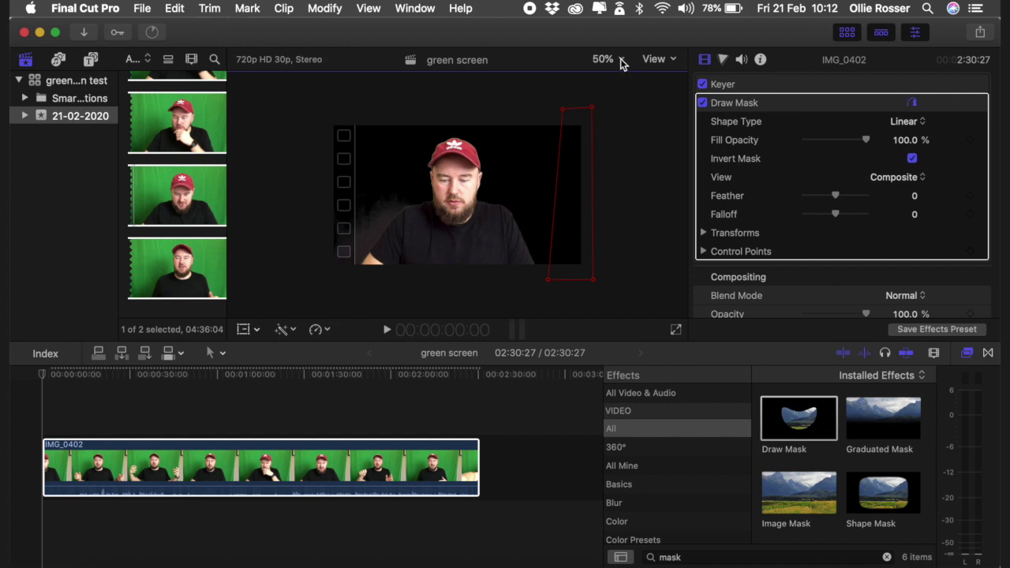
- Fit the viewer, set Keyer Matte Tools Shrink/Expand to -4.0, and play the clip
click(621, 61)
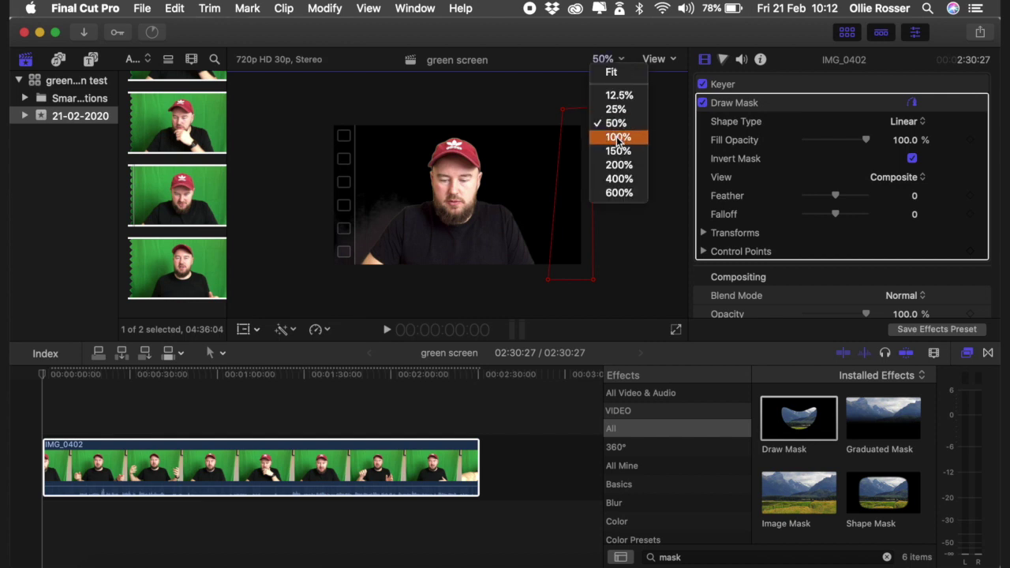
click(614, 73)
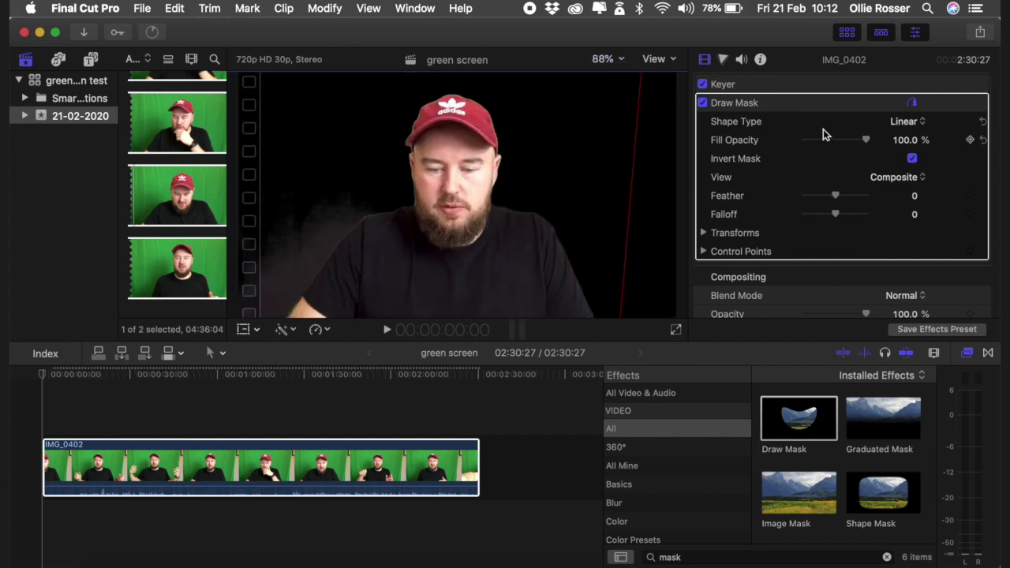
click(958, 103)
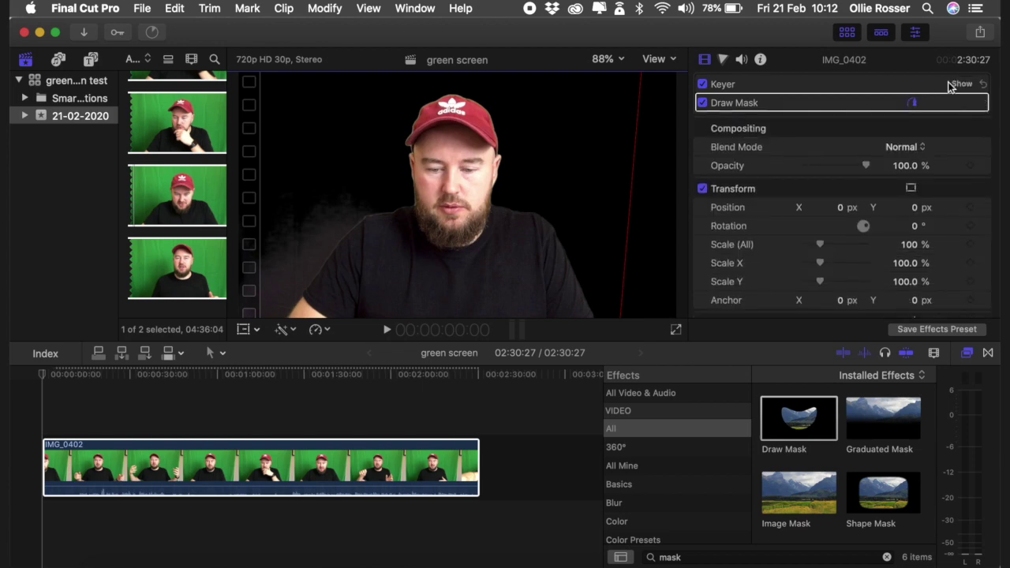
click(963, 84)
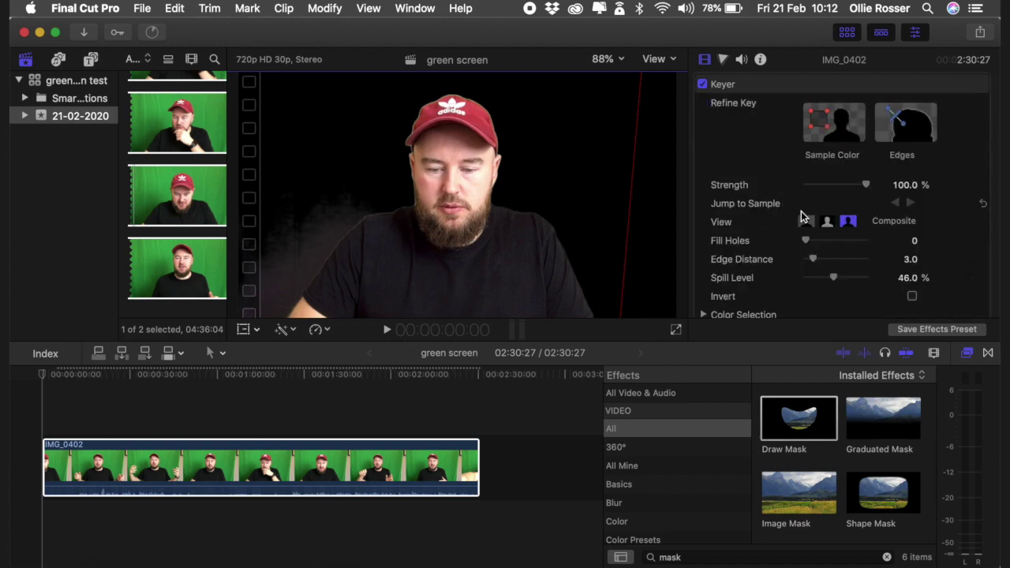
scroll(799, 228, down, 5)
scroll(714, 150, up, 2)
click(703, 139)
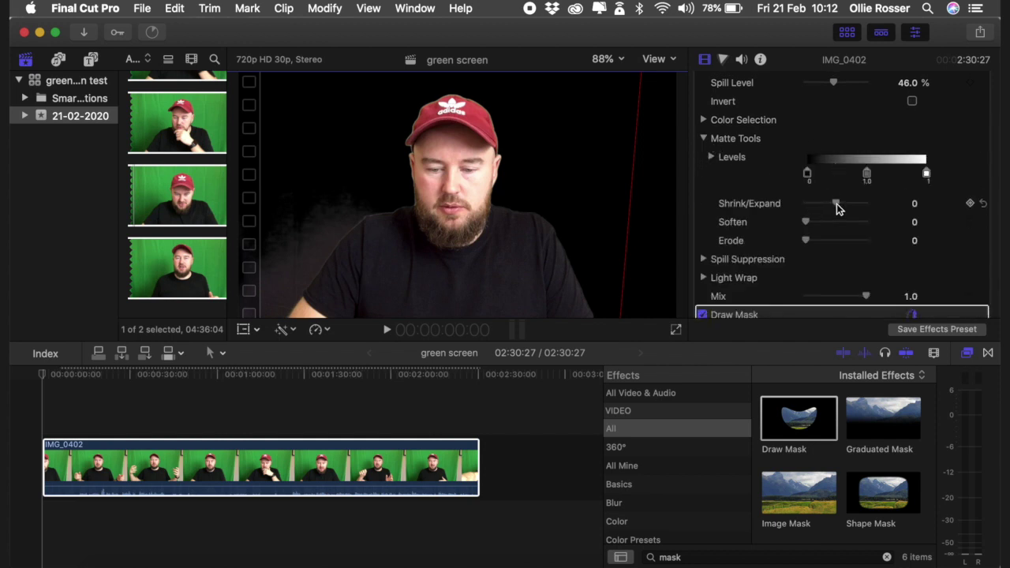
mouse_move(836, 204)
mouse_down()
mouse_move(824, 208)
mouse_move(845, 206)
mouse_up()
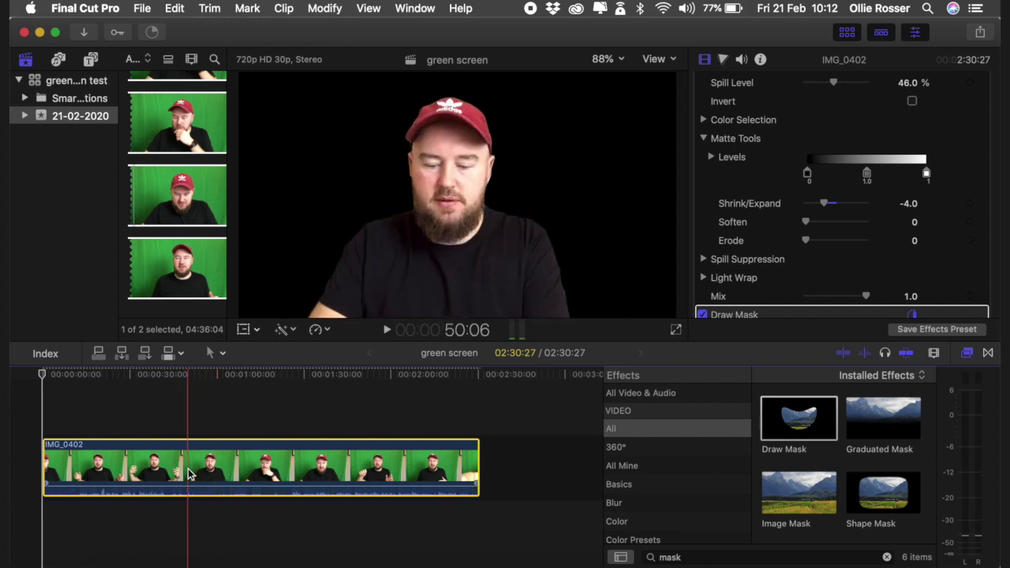
key(space)
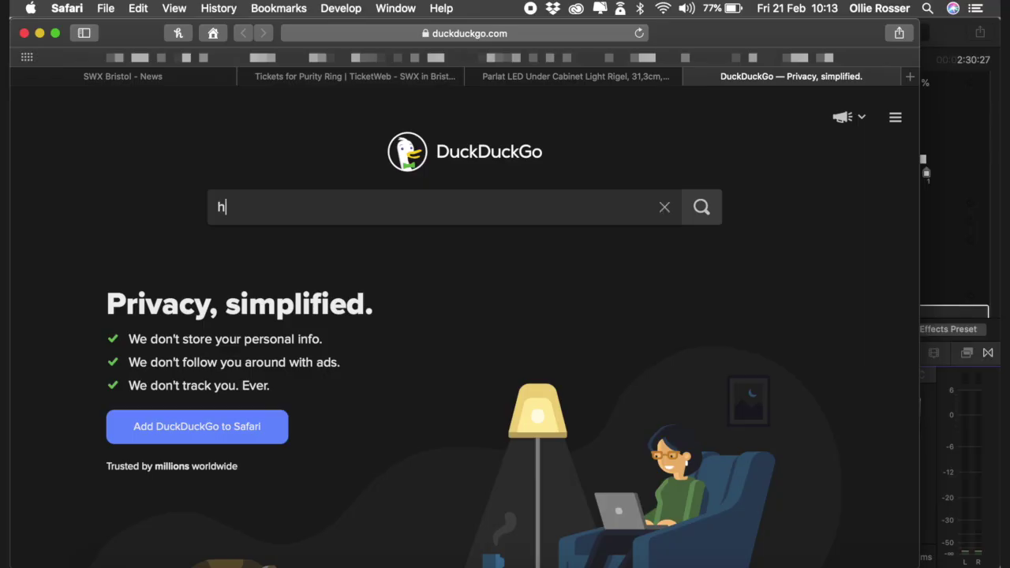
- Search DuckDuckGo Images for 'hawaii' and bring the 1024 × 469 Oahu image in as clip iu
text(awaii)
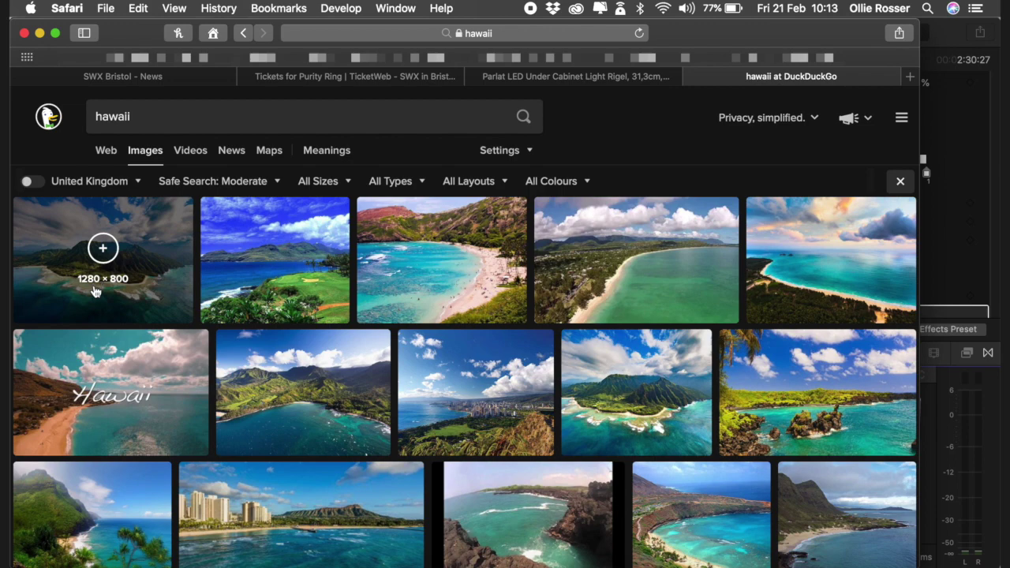
scroll(236, 269, down, 5)
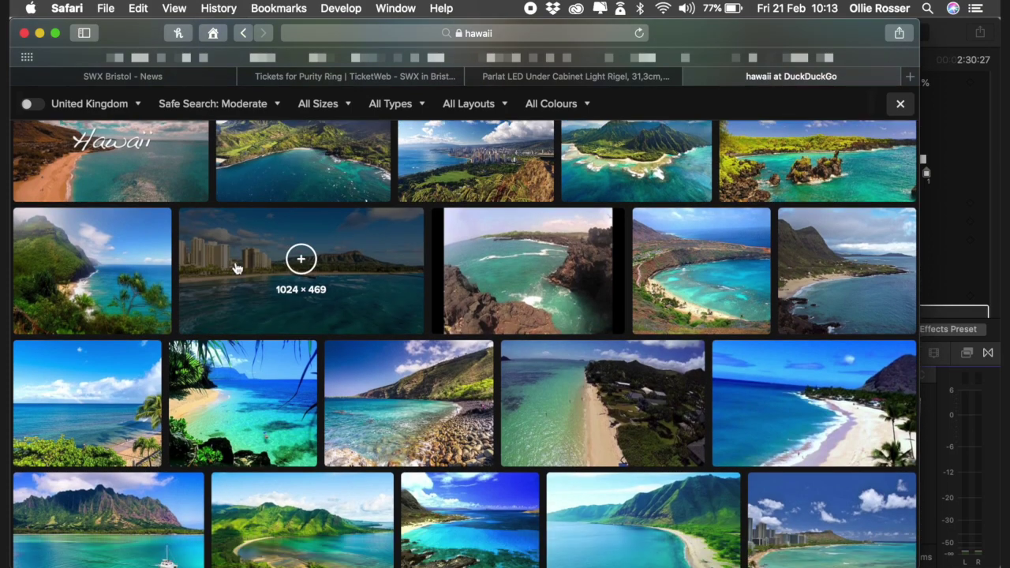
click(235, 269)
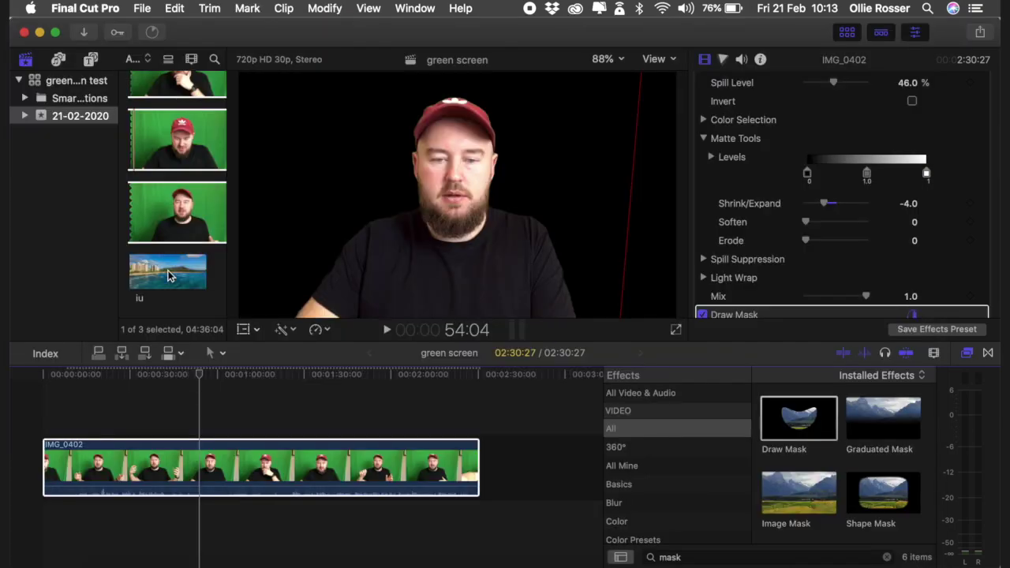
click(168, 275)
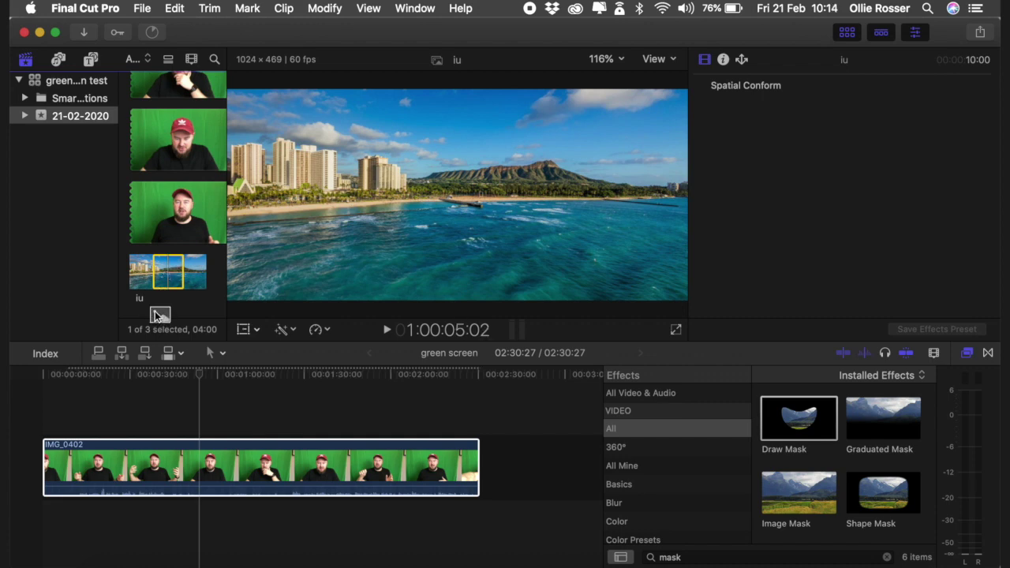
- Connect clip iu beneath IMG_0402, extend it to full length, and scale it to 128%
drag(79, 417, 53, 534)
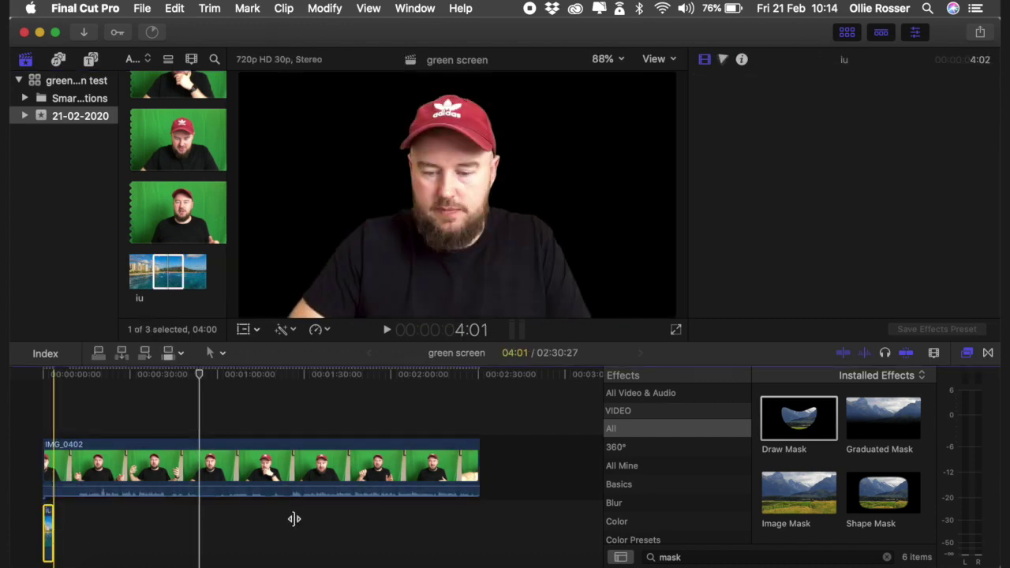
drag(293, 518, 478, 517)
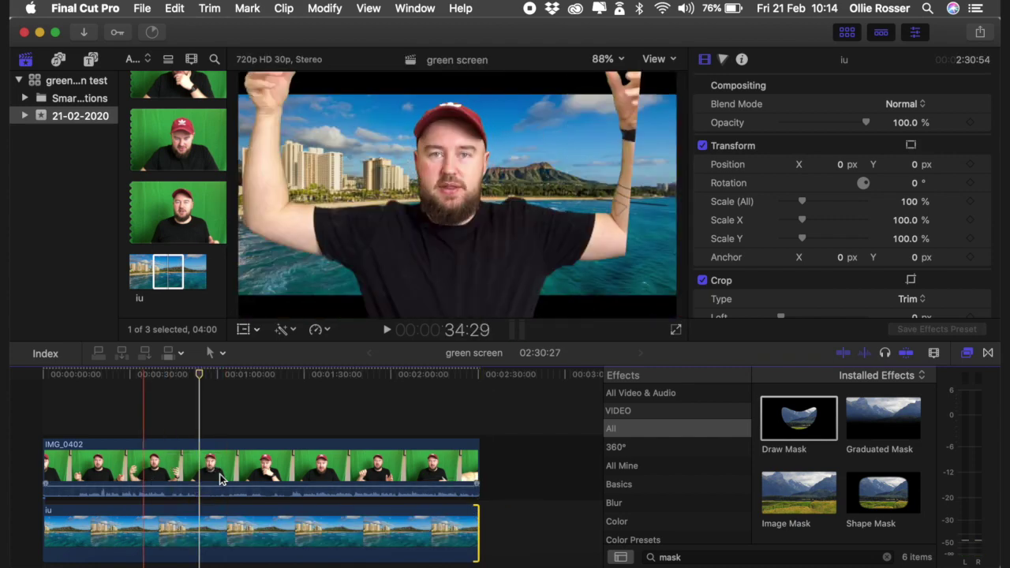
click(278, 536)
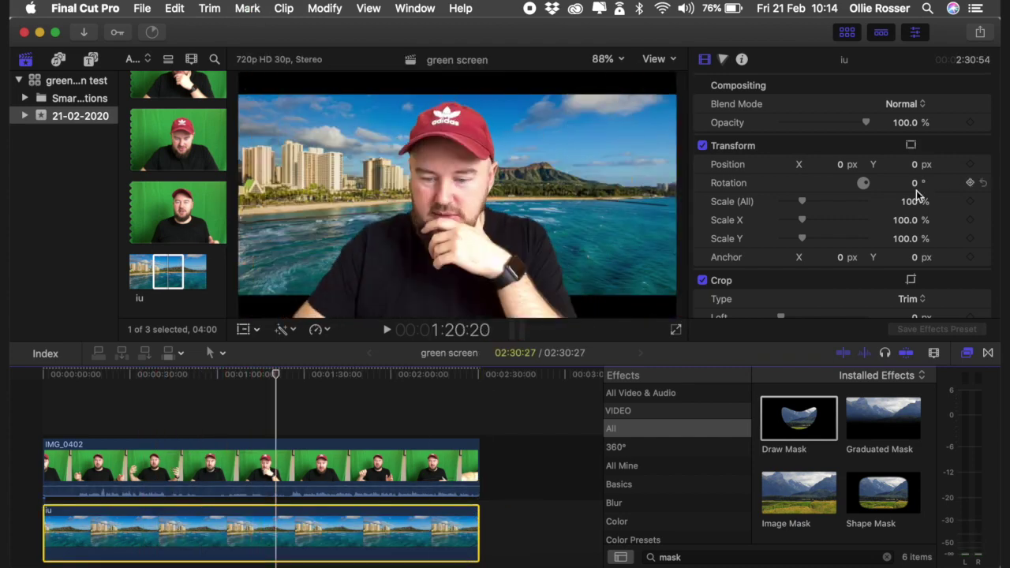
drag(911, 206, 934, 202)
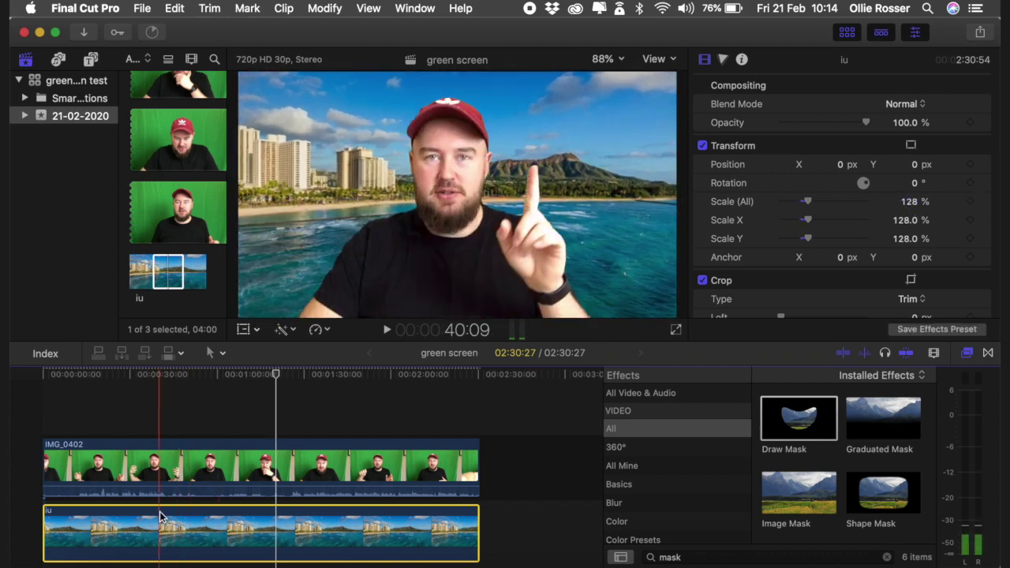
key(space)
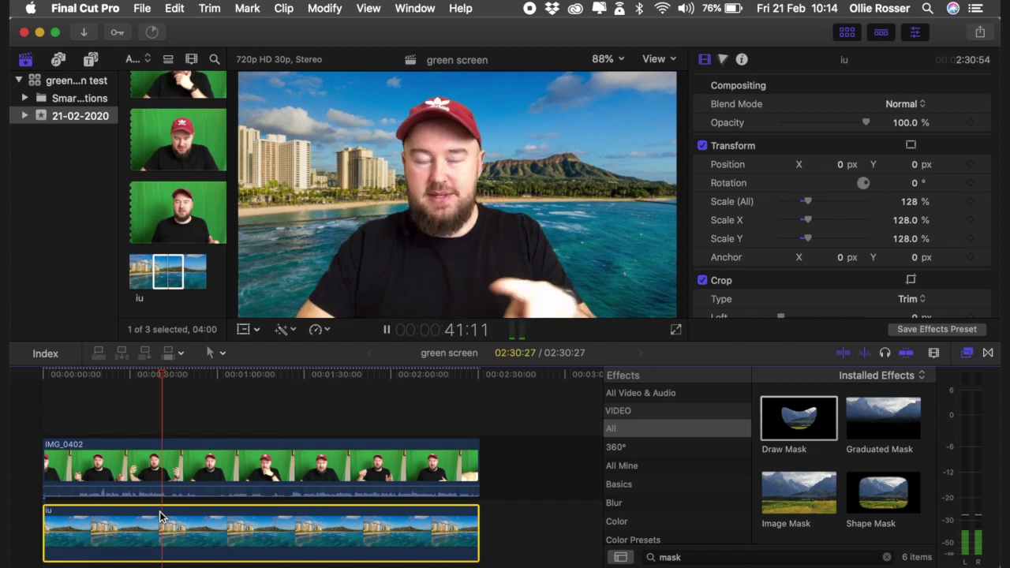